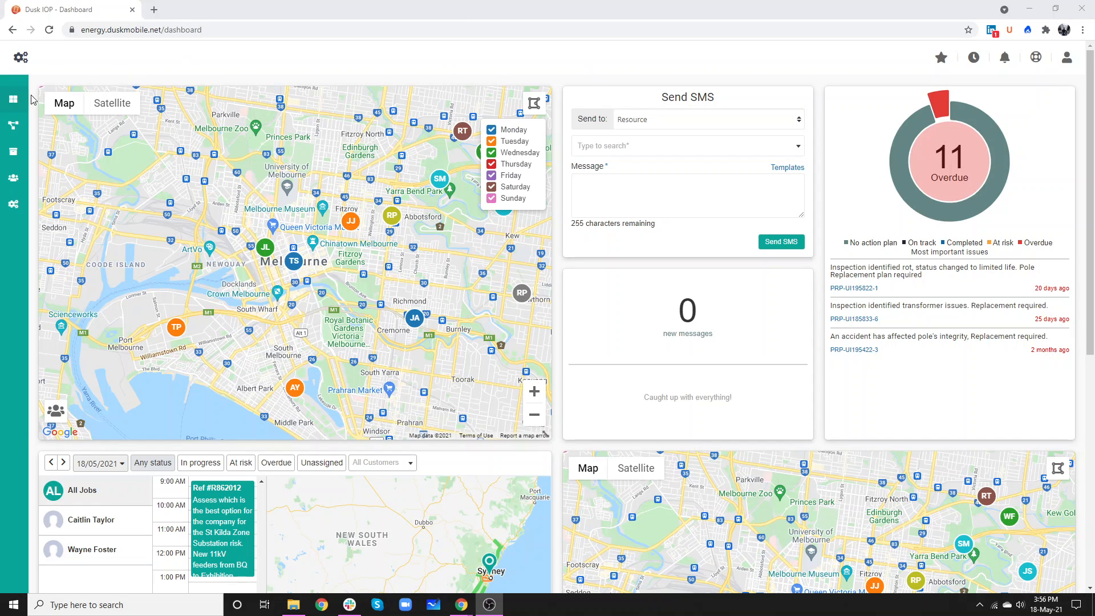
# Step: Open the Assets form from the list of forms for editing
pyautogui.moveTo(18, 205)
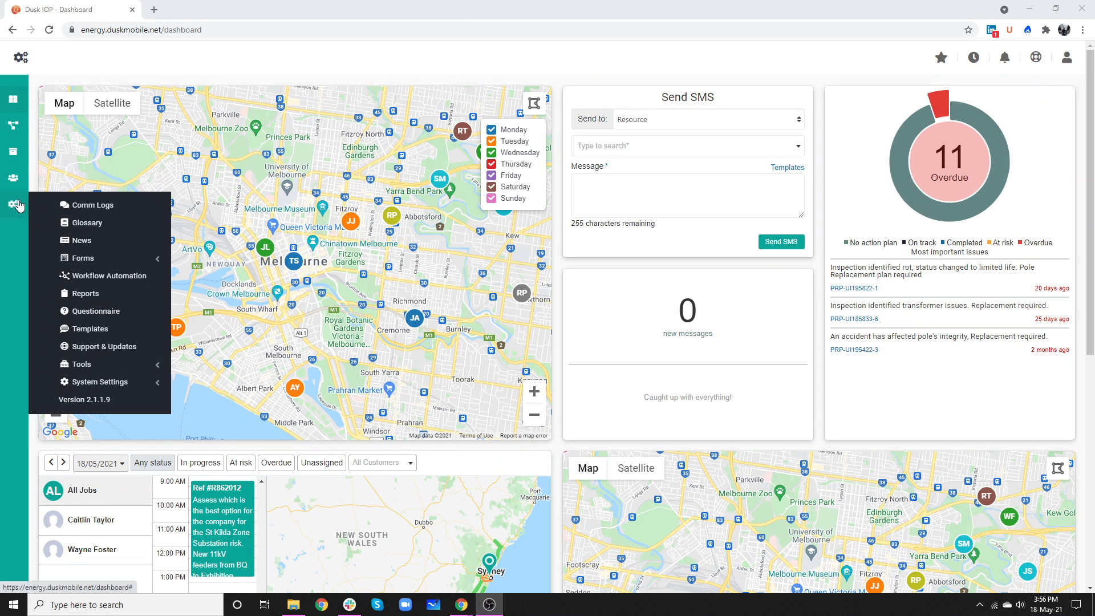
pyautogui.click(93, 260)
pyautogui.click(106, 276)
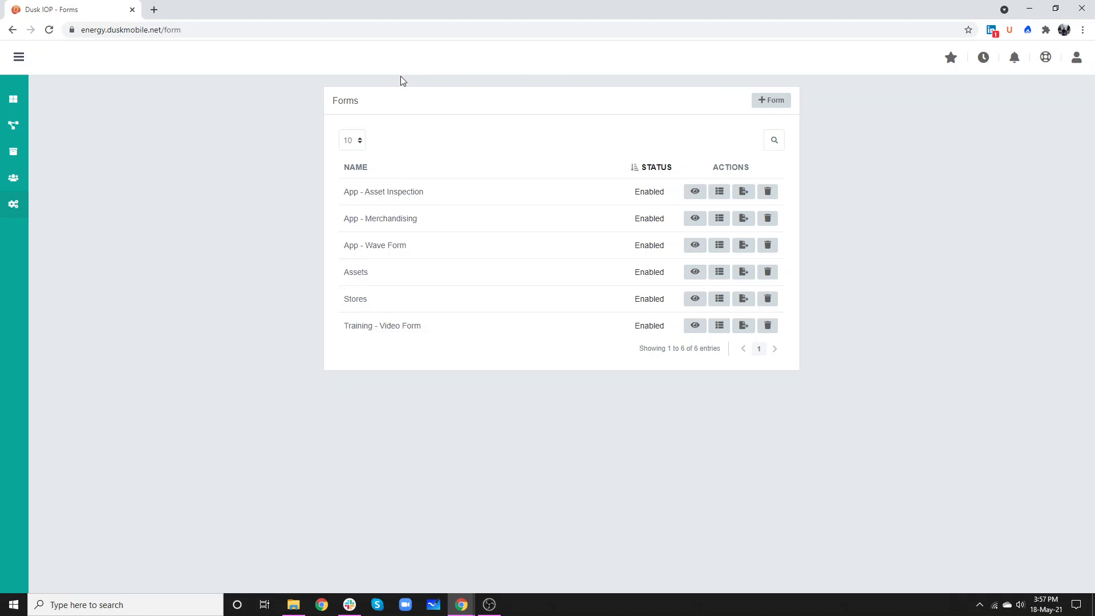
pyautogui.click(354, 274)
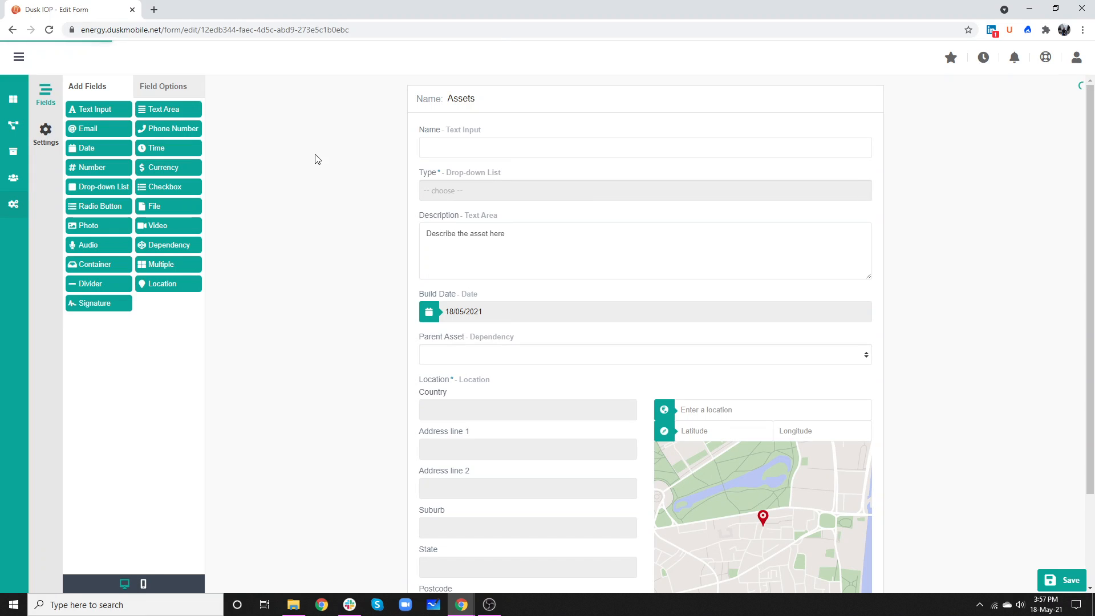
# Step: Examine the field options of the Name, Description, Type and Parent Asset fields in the Assets form
pyautogui.click(472, 148)
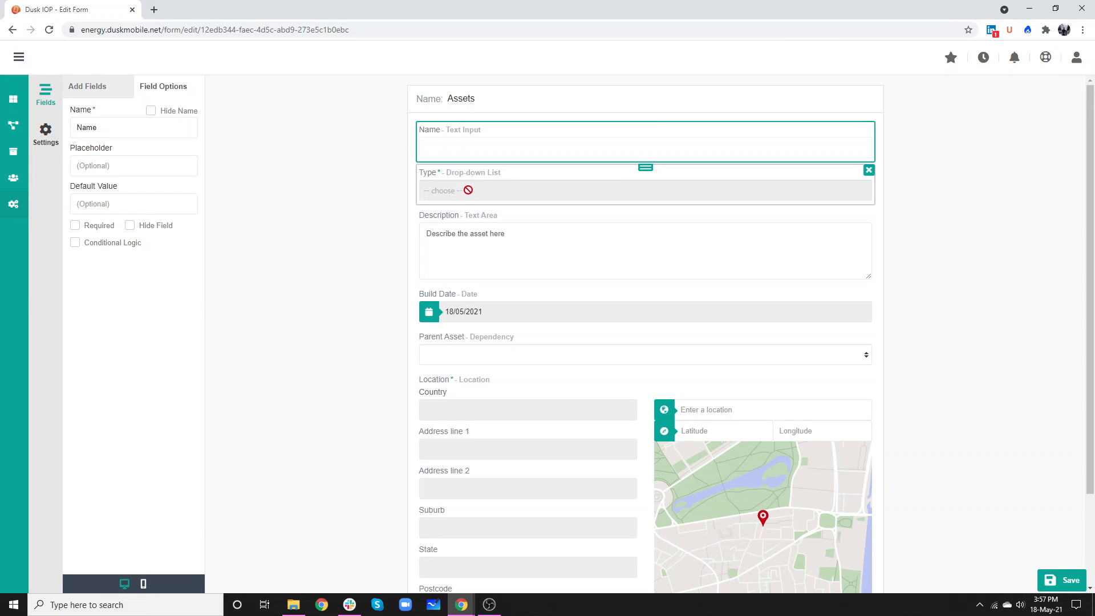
pyautogui.click(534, 258)
pyautogui.click(546, 191)
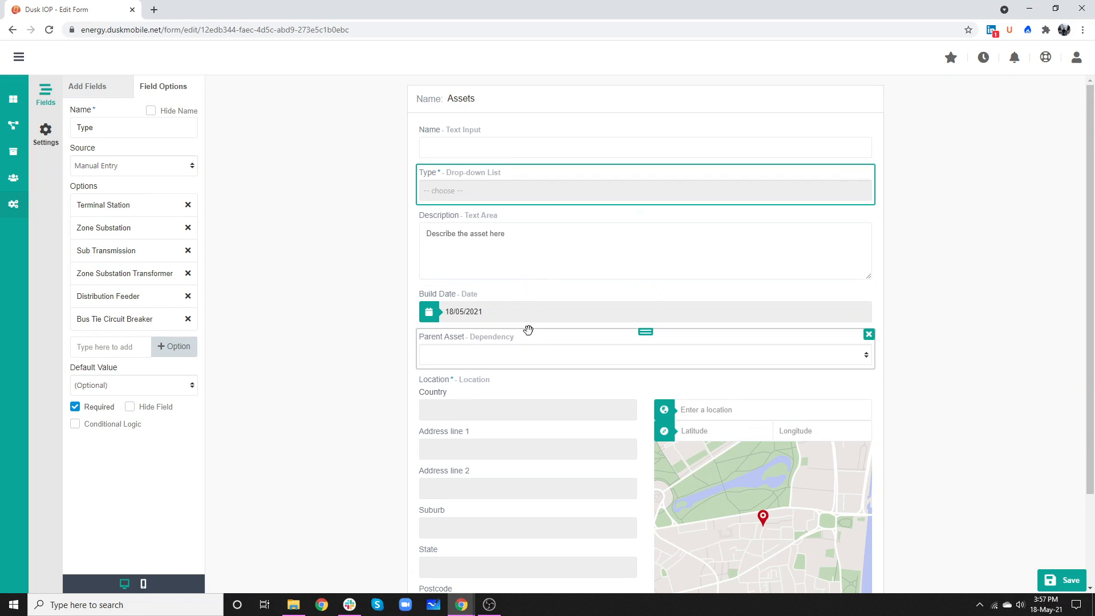
pyautogui.scroll(-2, 528, 330)
pyautogui.click(537, 246)
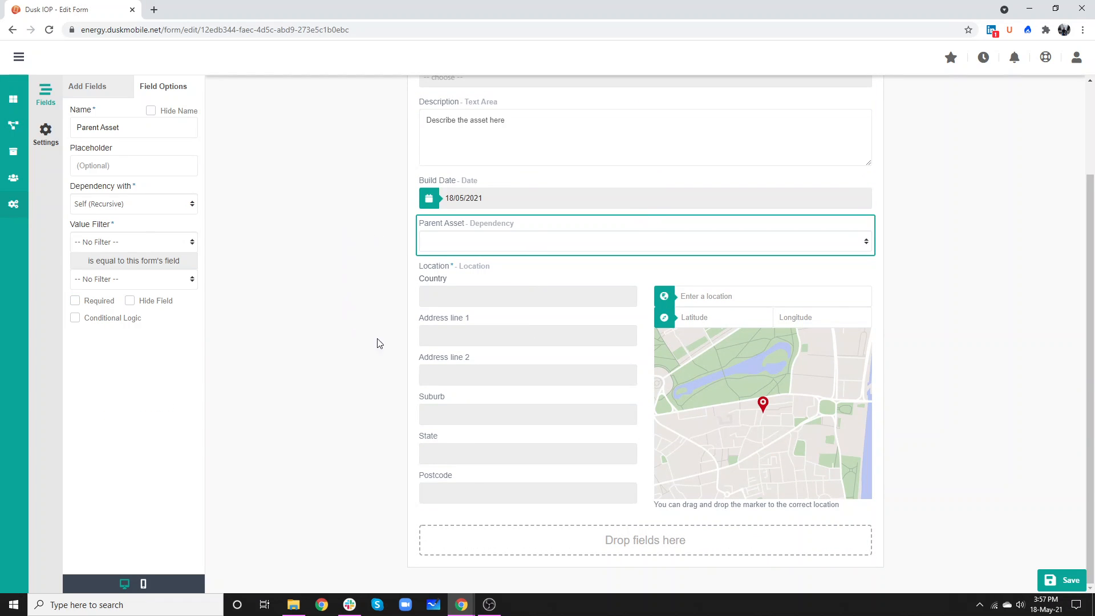
pyautogui.scroll(2, 391, 184)
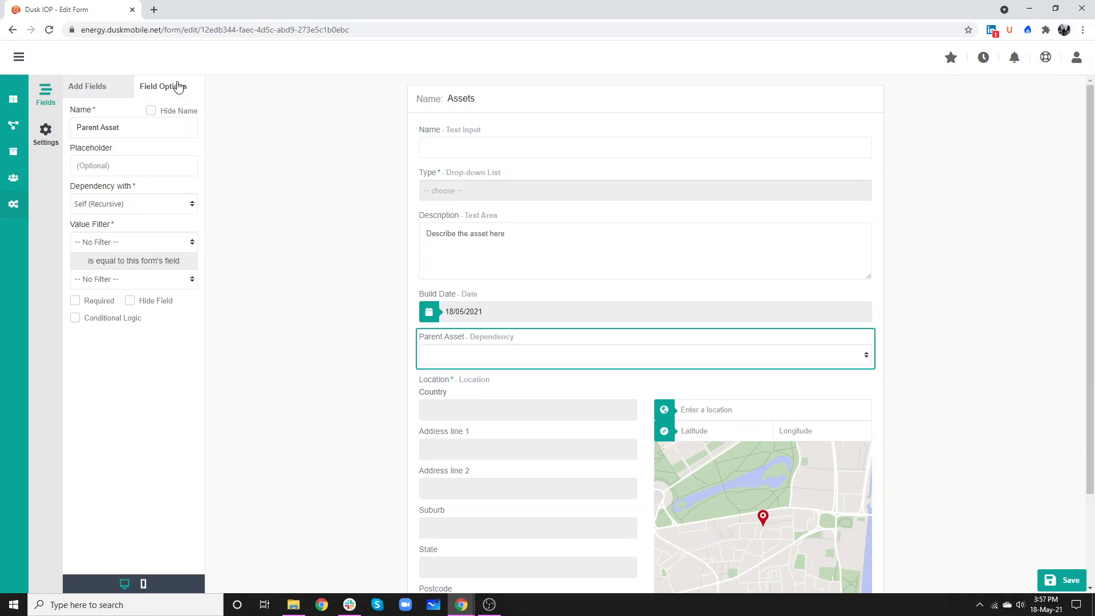
# Step: Add a Text Area field at the end of the Assets form, enable its conditional logic and view the fields available for a rule
pyautogui.click(107, 86)
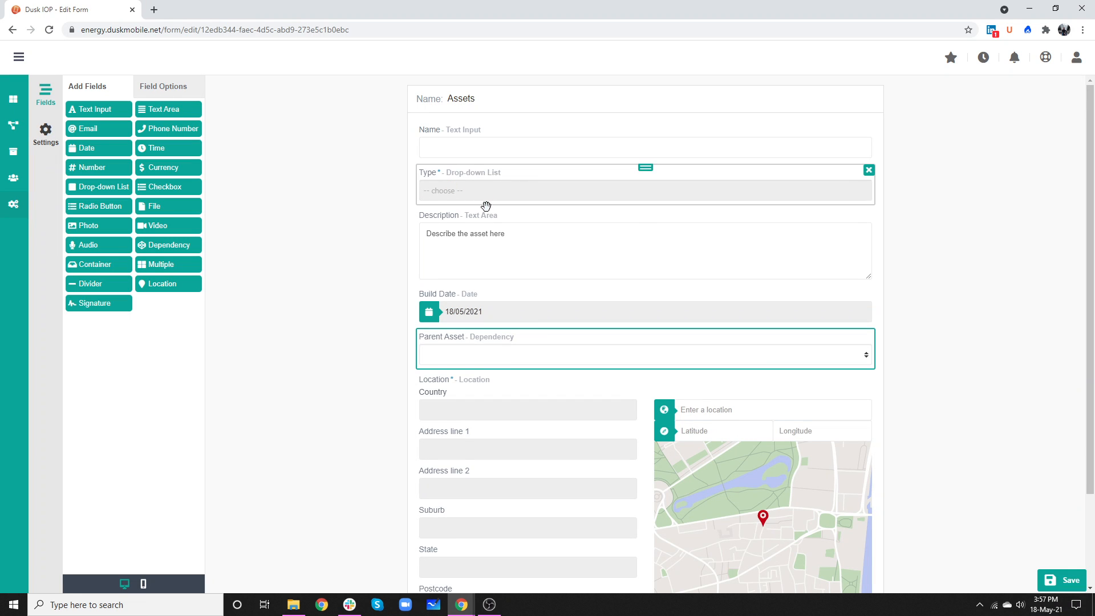
pyautogui.scroll(-2, 485, 208)
pyautogui.moveTo(155, 108); pyautogui.dragTo(562, 539)
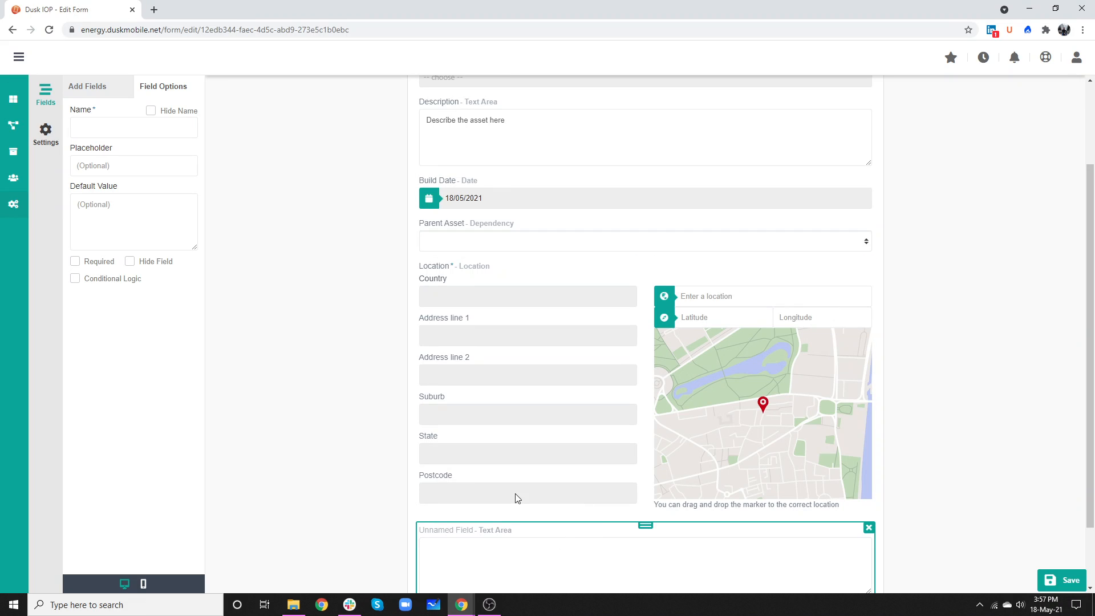
pyautogui.click(75, 279)
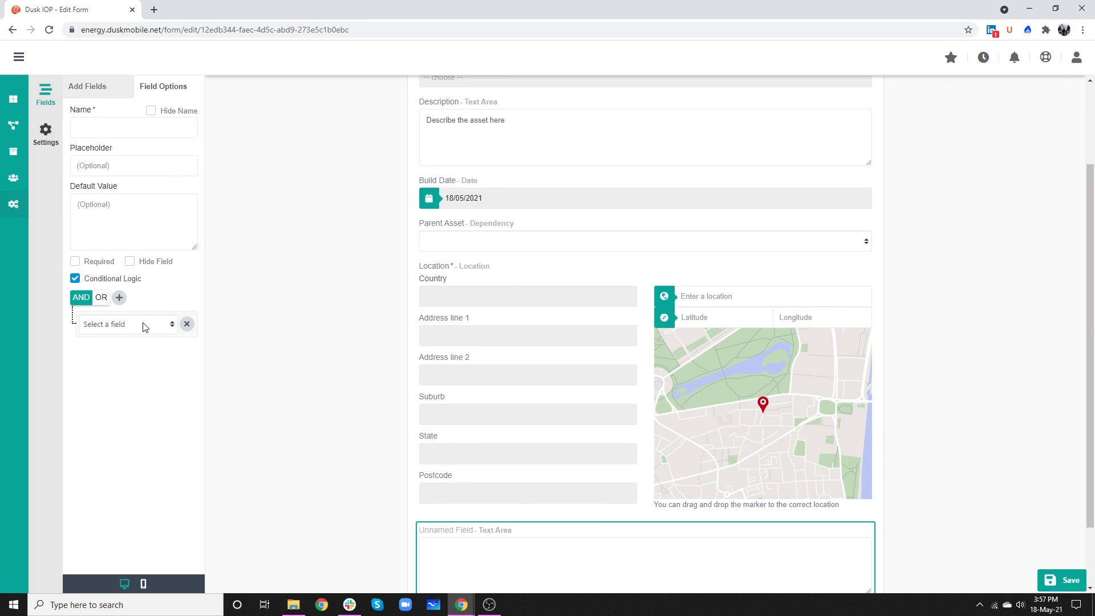
pyautogui.click(144, 326)
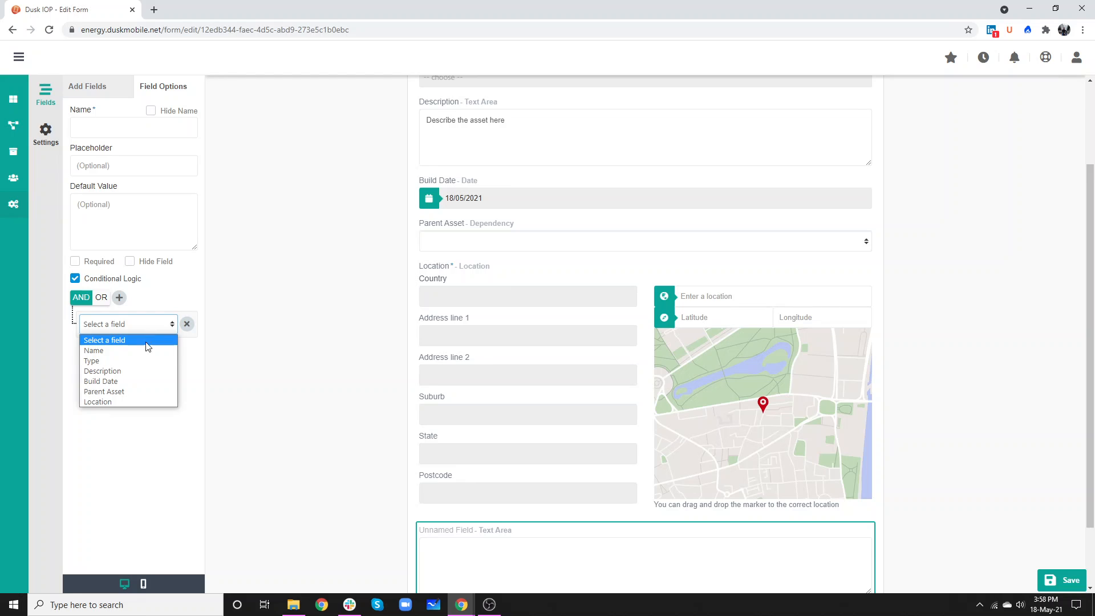
# Step: Remove the conditional logic from the unnamed Text Area field and delete that field from the form
pyautogui.click(186, 324)
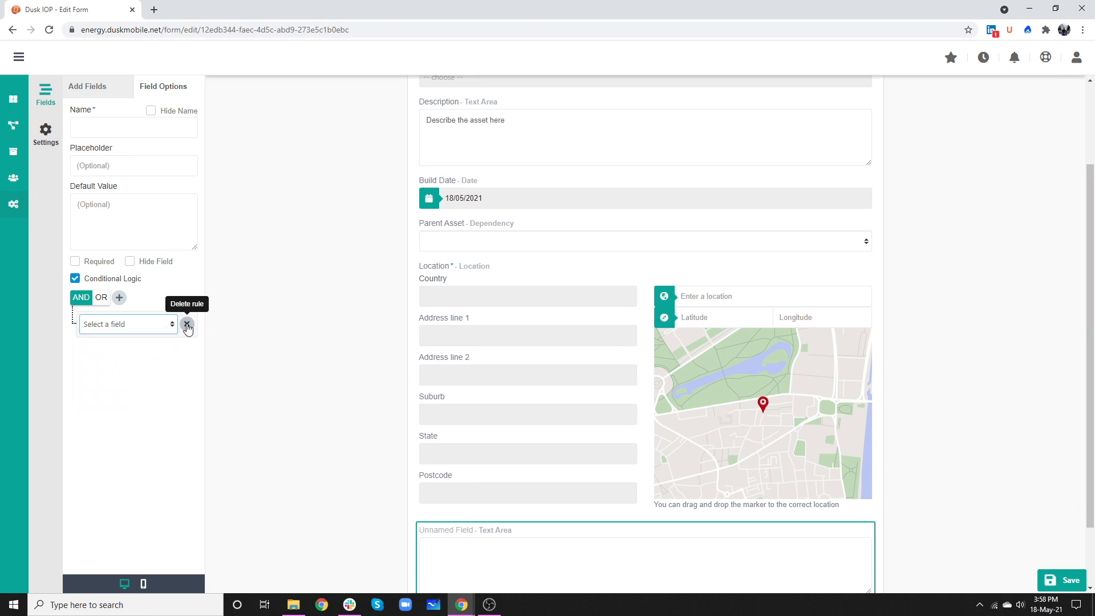
pyautogui.click(186, 324)
pyautogui.click(75, 278)
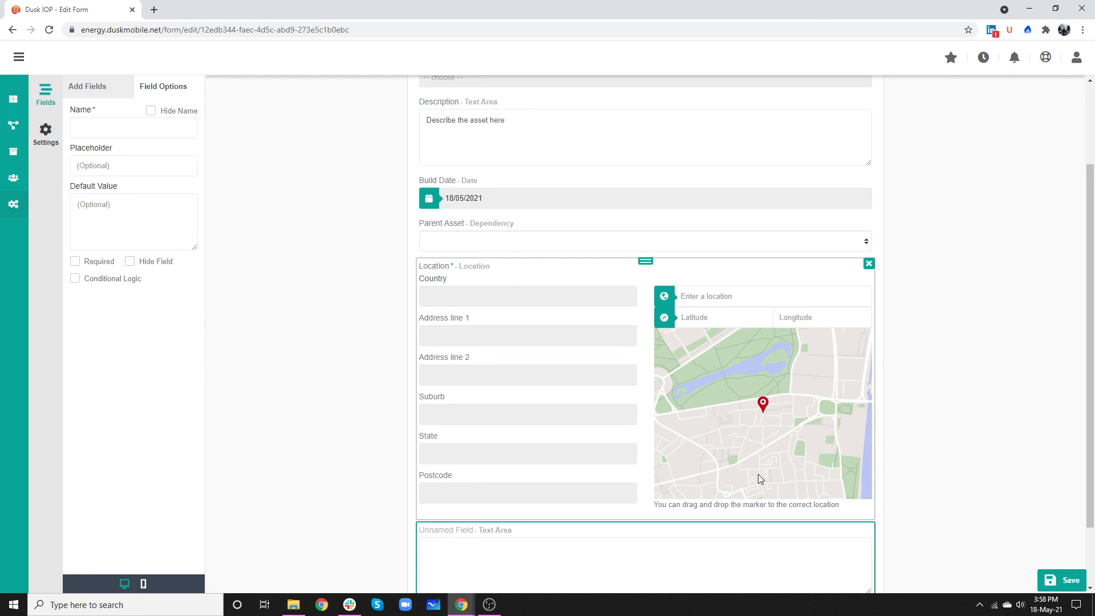
pyautogui.click(867, 529)
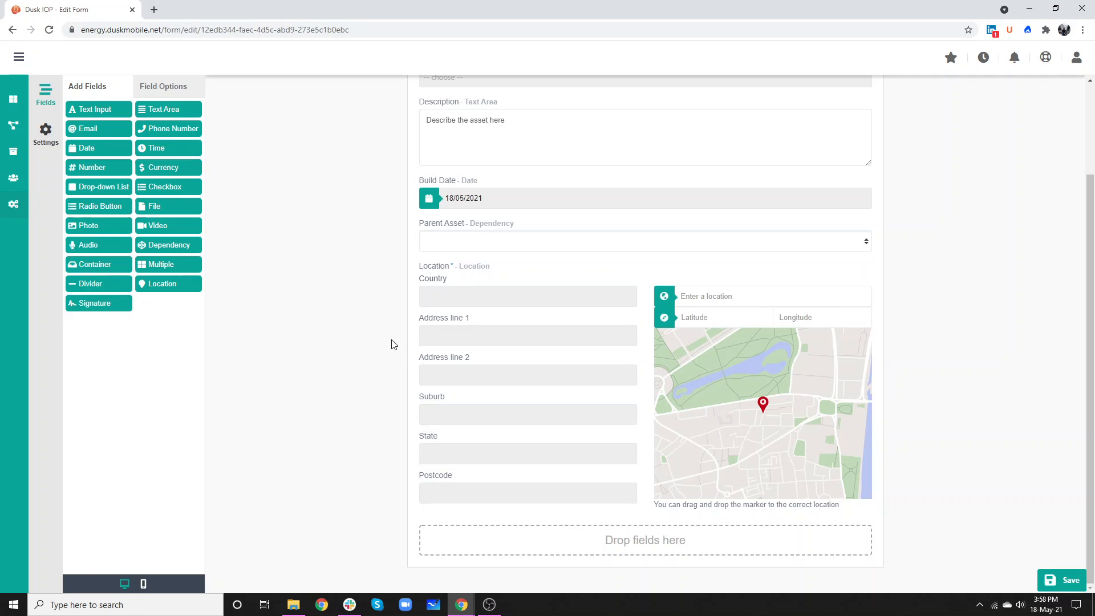
# Step: Open the Assets form's settings and review the roles and access levels available under its permissions
pyautogui.scroll(2, 366, 321)
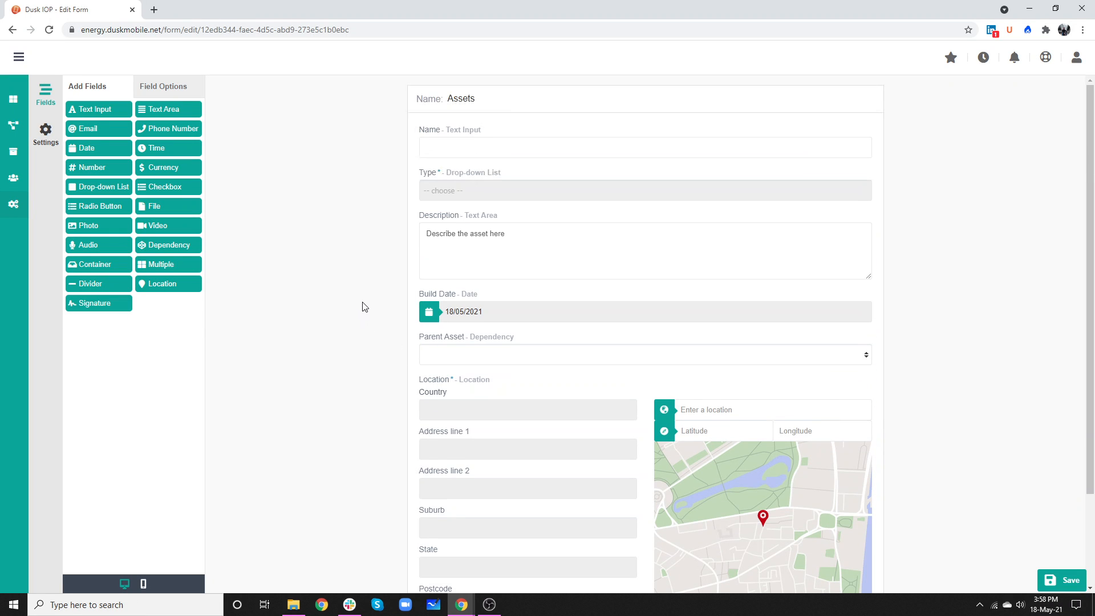
pyautogui.click(61, 136)
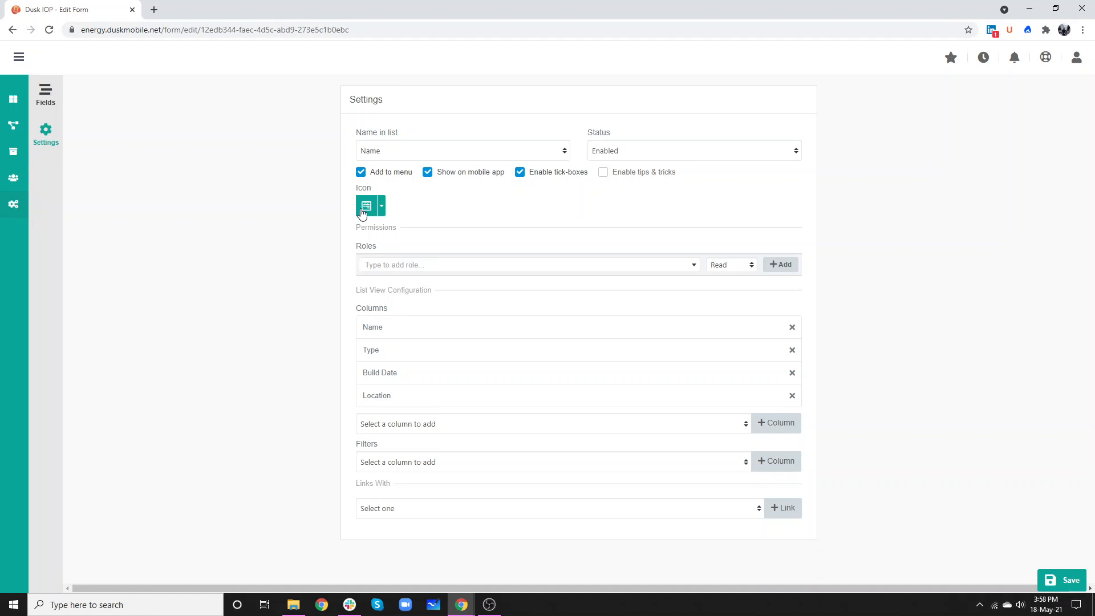
pyautogui.moveTo(14, 153)
pyautogui.click(387, 263)
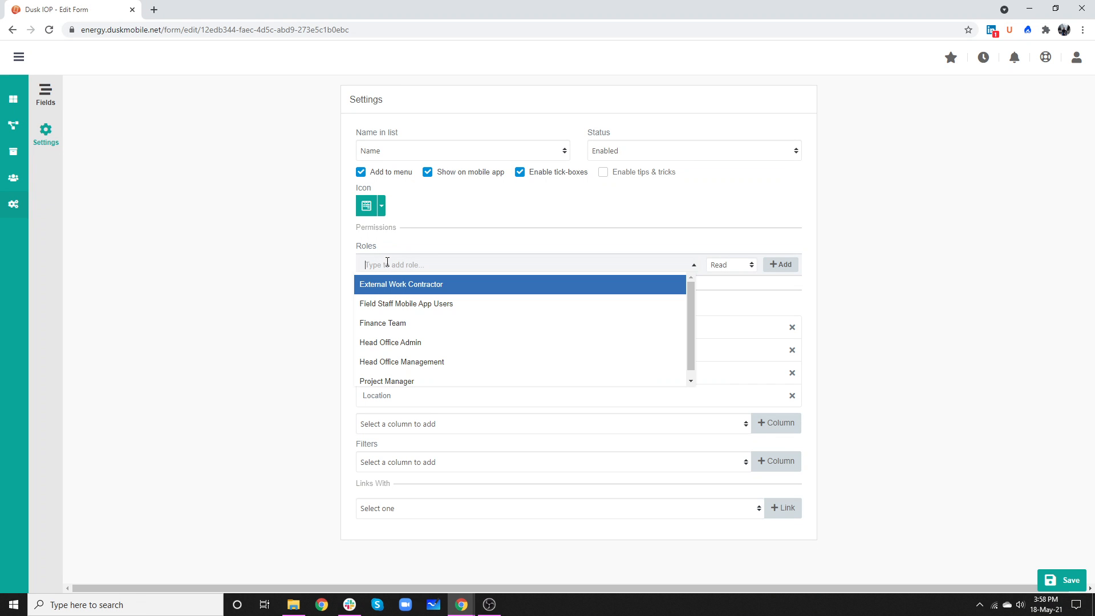
pyautogui.click(311, 258)
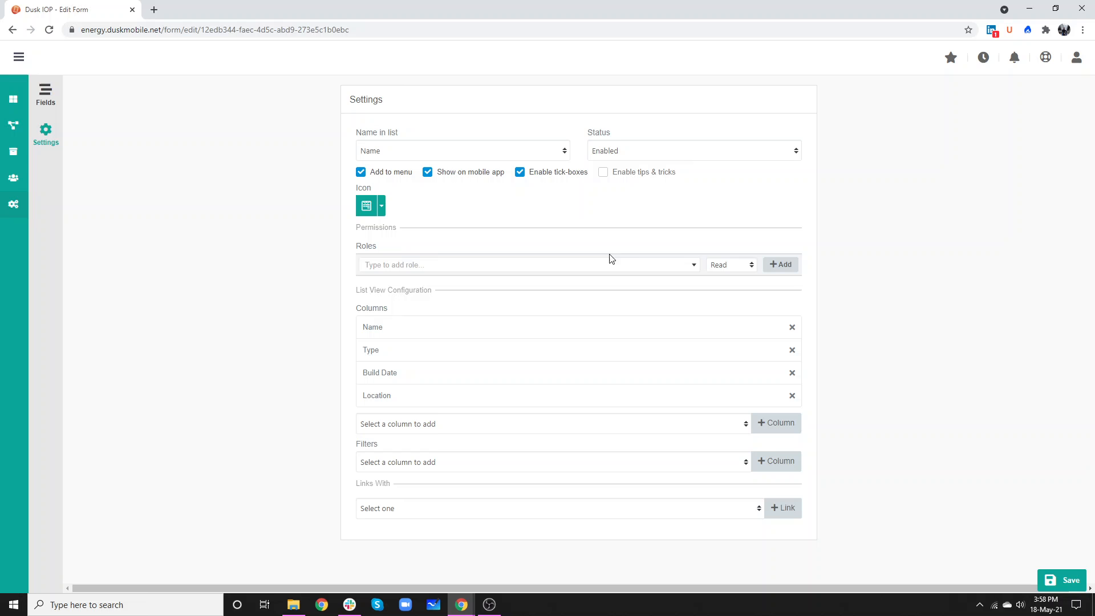
pyautogui.click(720, 264)
pyautogui.click(845, 268)
pyautogui.click(847, 268)
# Step: Review the options available for list view columns, filters and linked records in the Assets form's settings
pyautogui.click(408, 425)
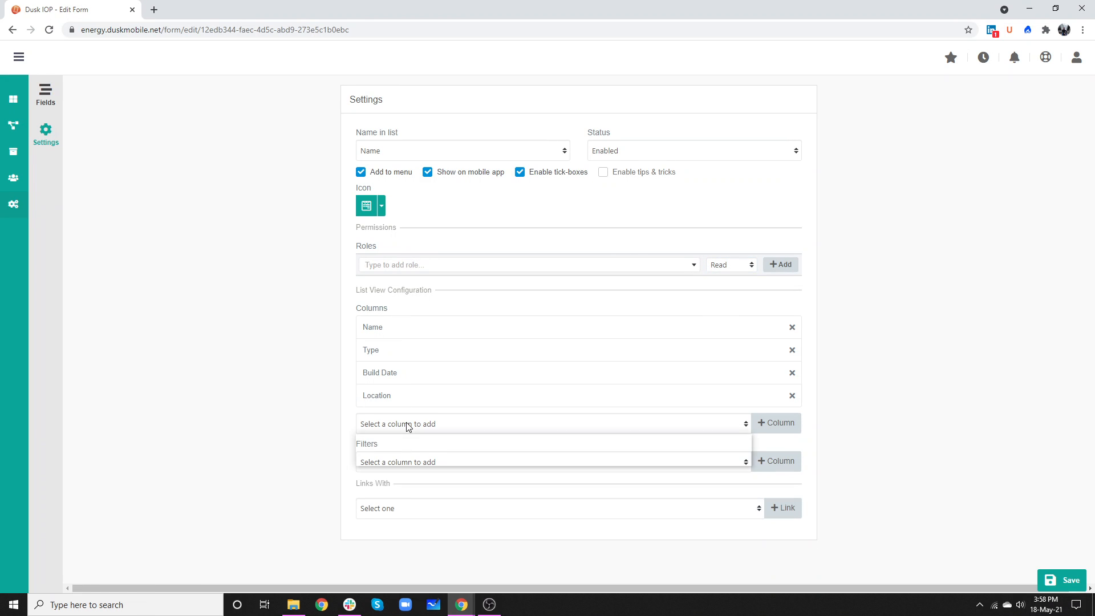
pyautogui.click(328, 437)
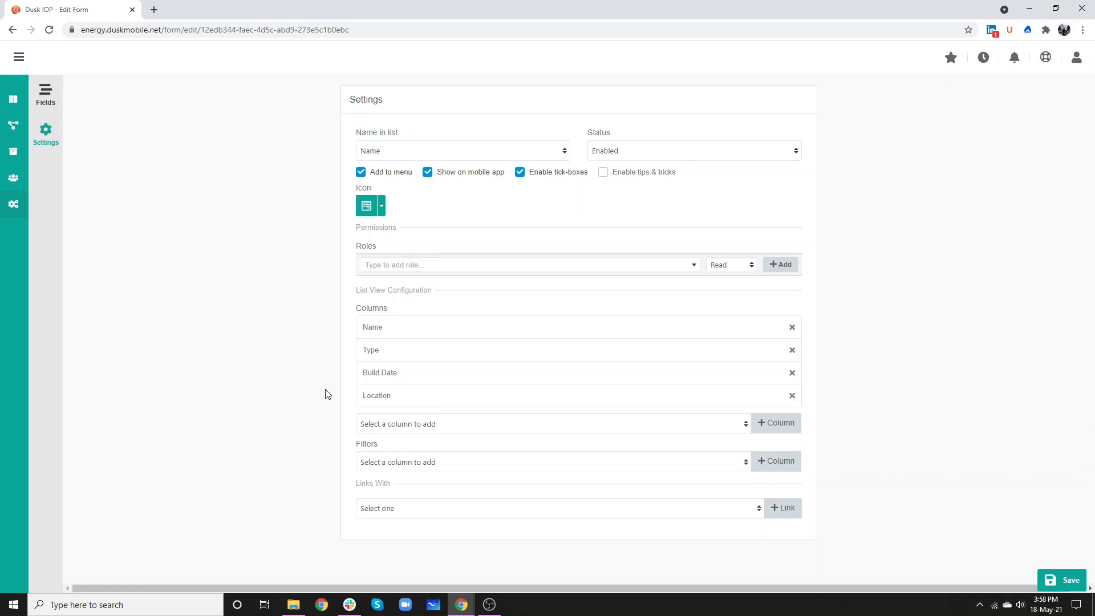
pyautogui.click(379, 463)
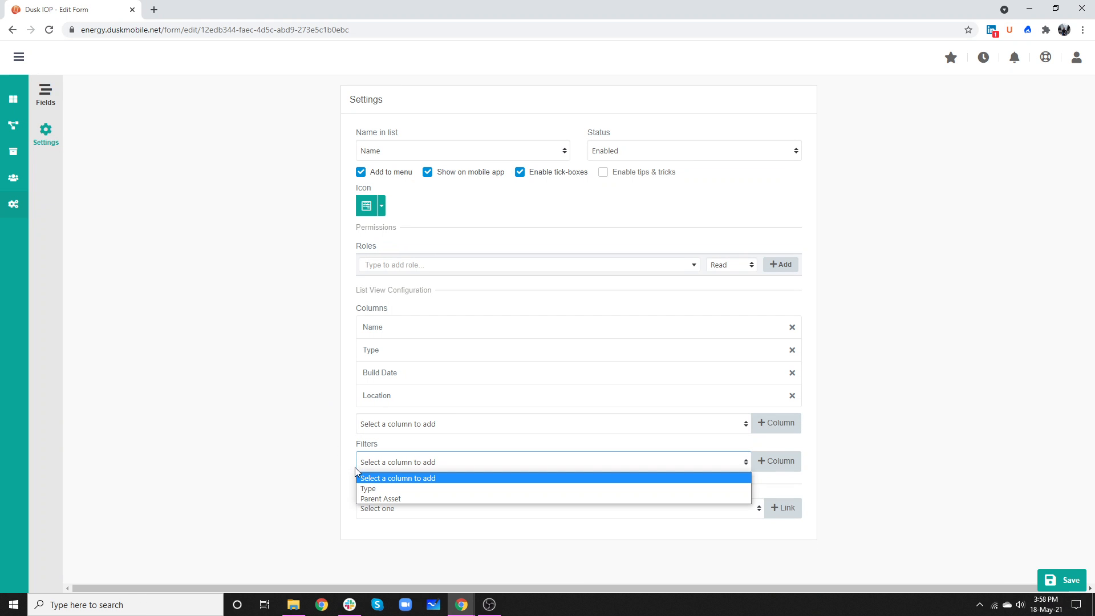
pyautogui.click(292, 458)
pyautogui.click(376, 507)
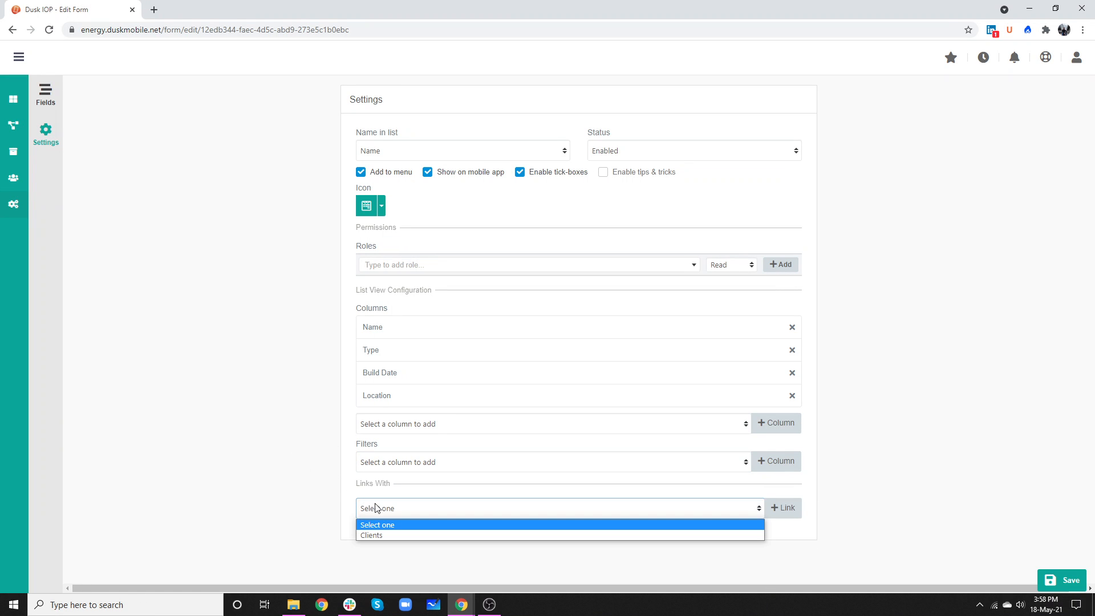
pyautogui.click(340, 496)
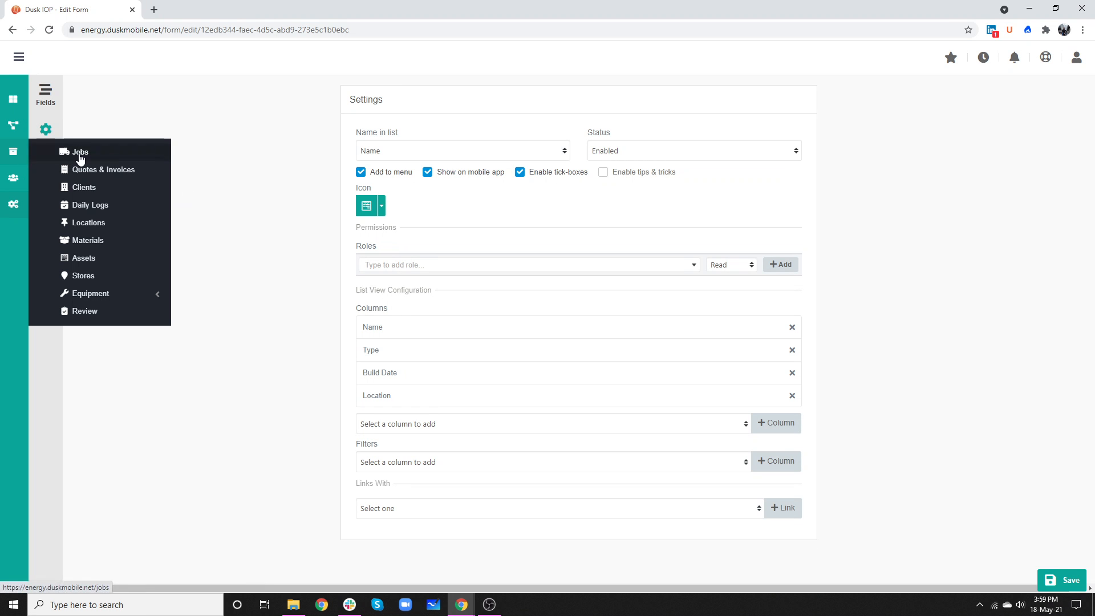
# Step: Leave the form editor without saving, open the Assets list and check its import options
pyautogui.click(84, 259)
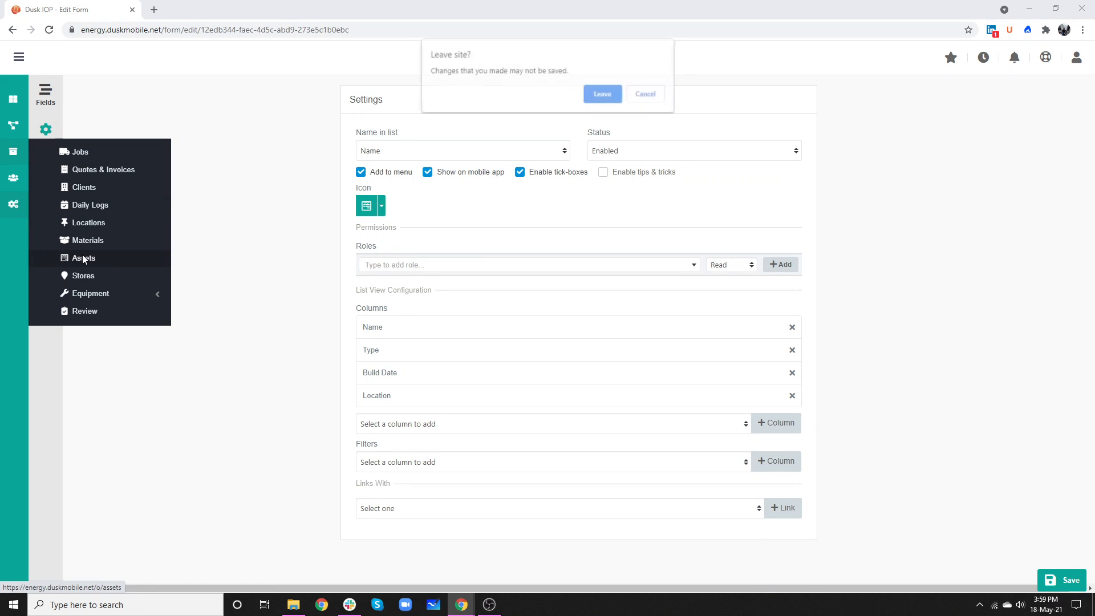
pyautogui.click(602, 94)
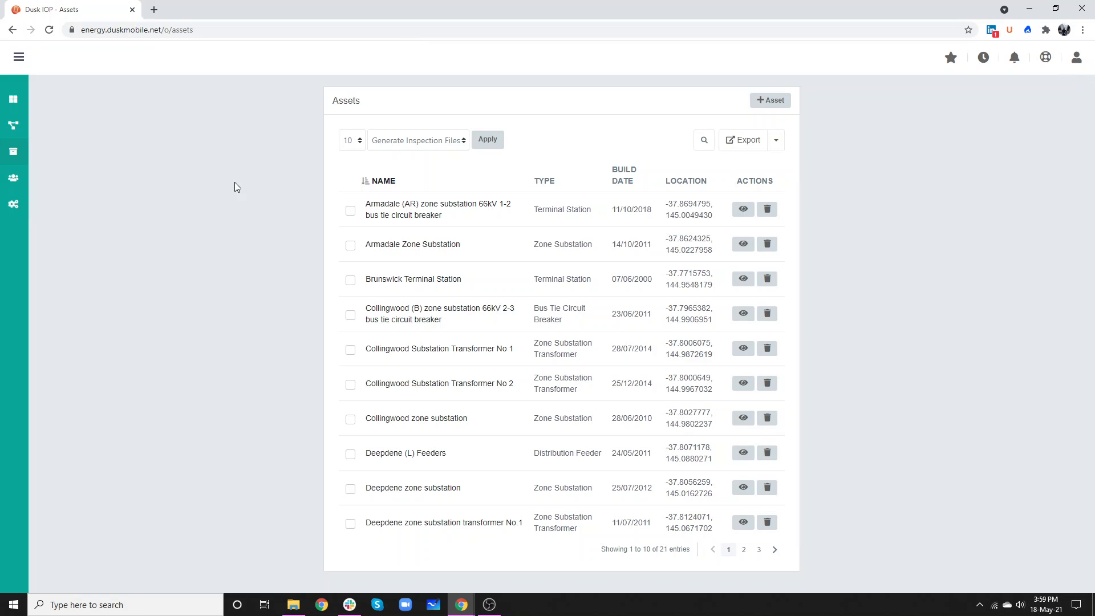
pyautogui.click(776, 140)
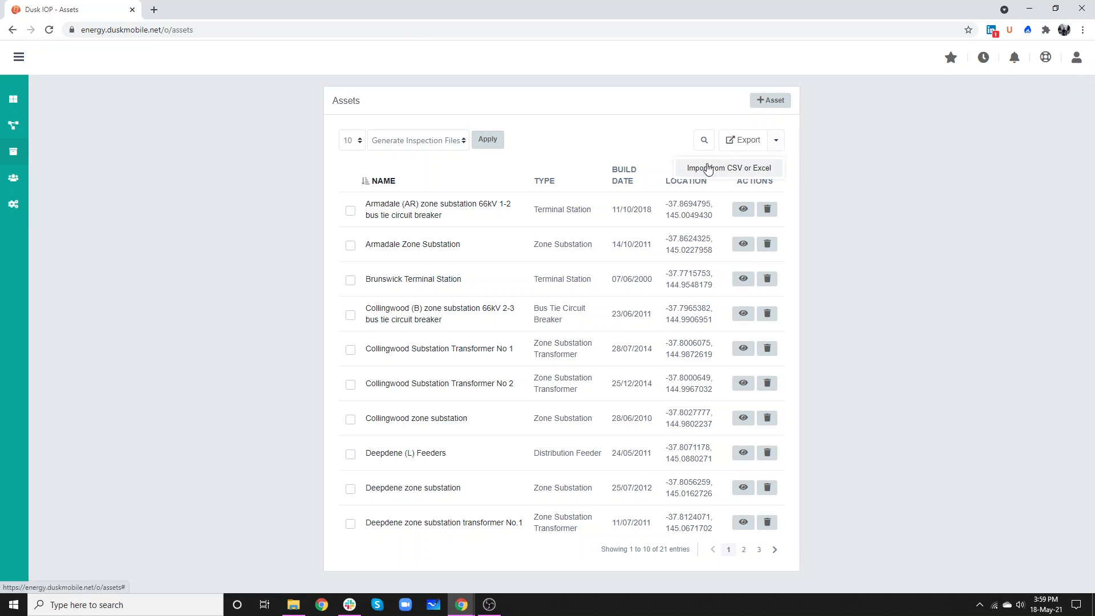
pyautogui.click(829, 132)
# Step: Open the Armadale (AR) zone substation 66kV 1-2 bus tie circuit breaker asset and review its type options and details
pyautogui.click(511, 222)
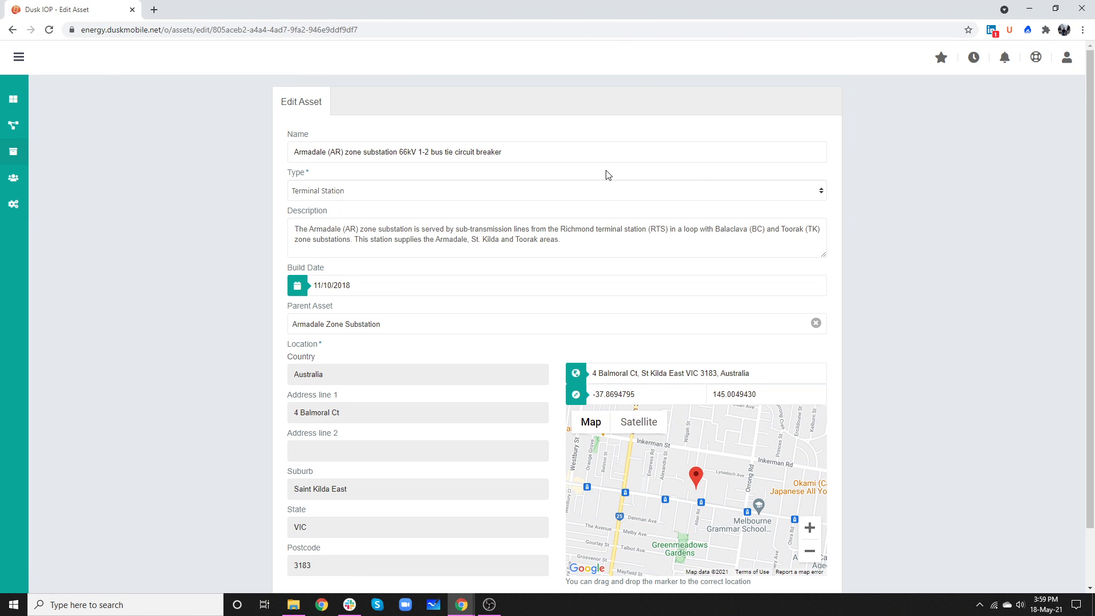
pyautogui.click(350, 195)
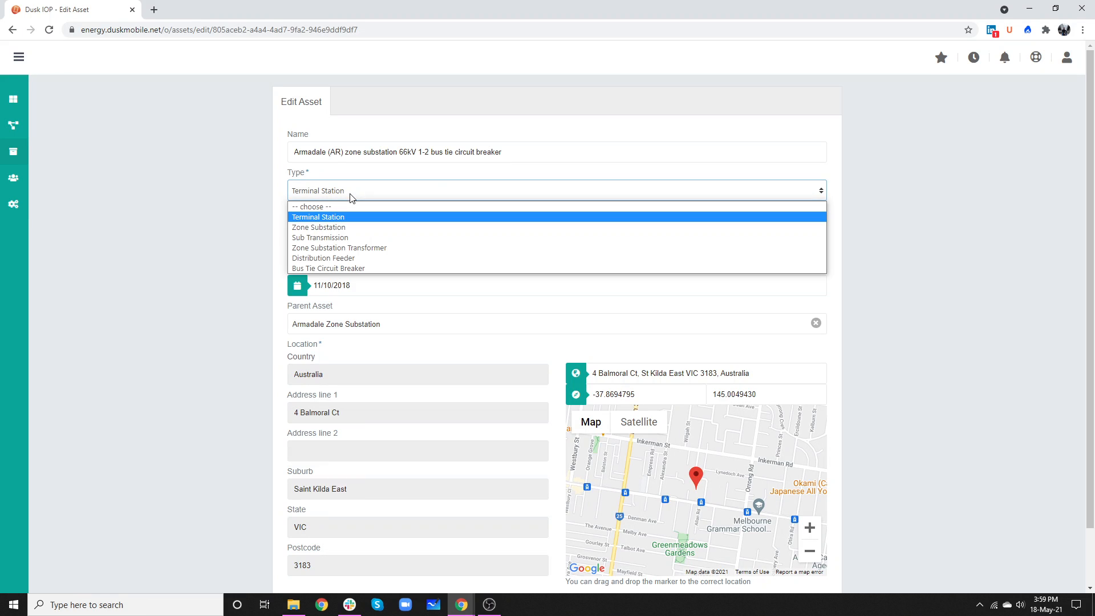
pyautogui.click(262, 190)
pyautogui.scroll(-1, 256, 196)
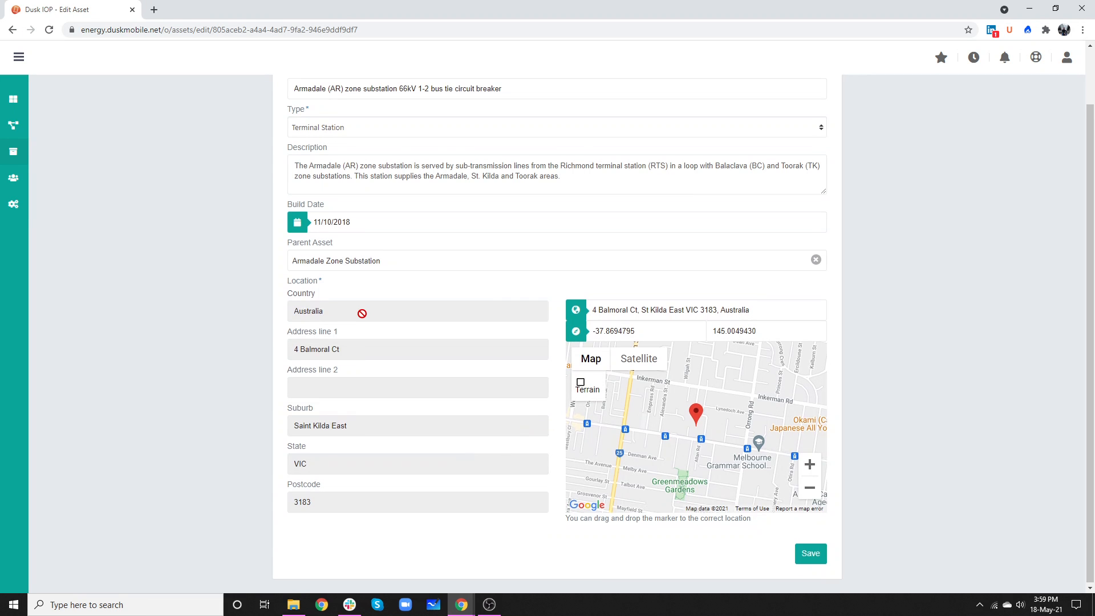
pyautogui.scroll(1, 362, 313)
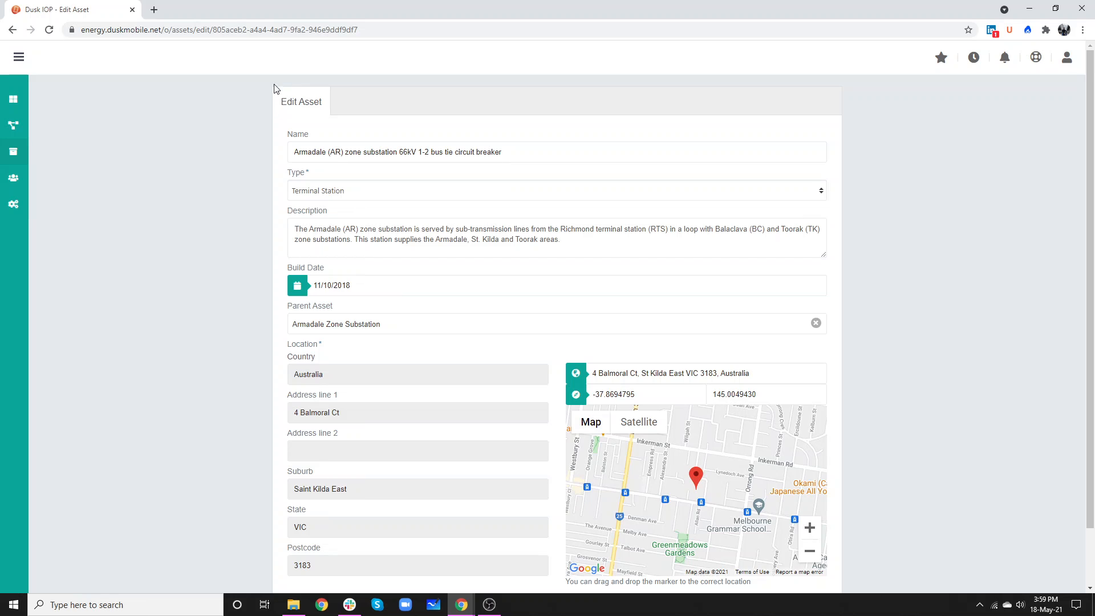
# Step: Go to the Jobs list and start a new job
pyautogui.moveTo(13, 151)
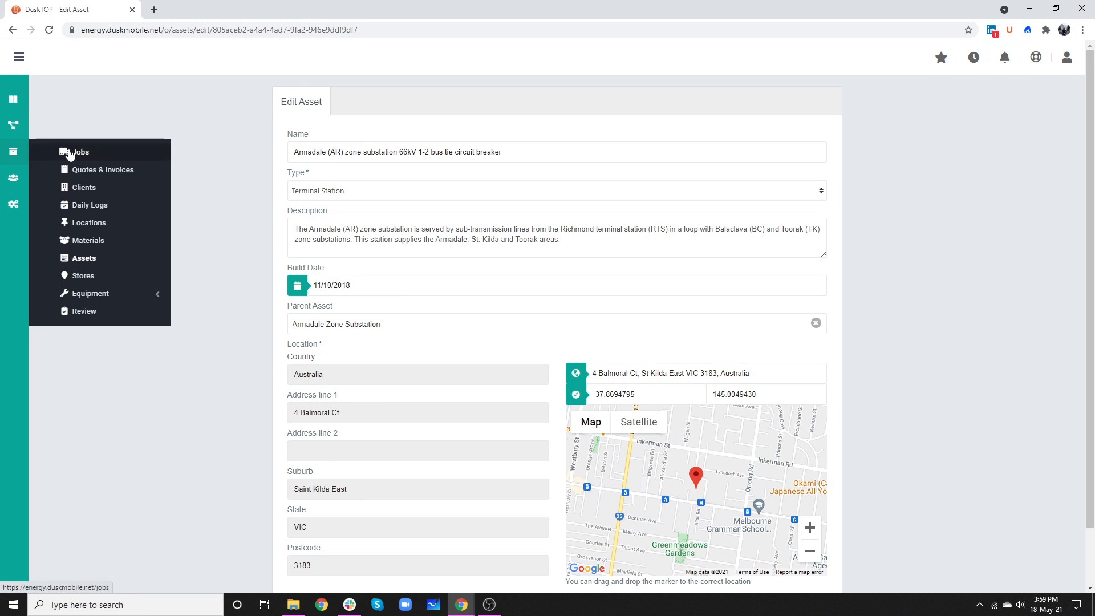
pyautogui.click(99, 151)
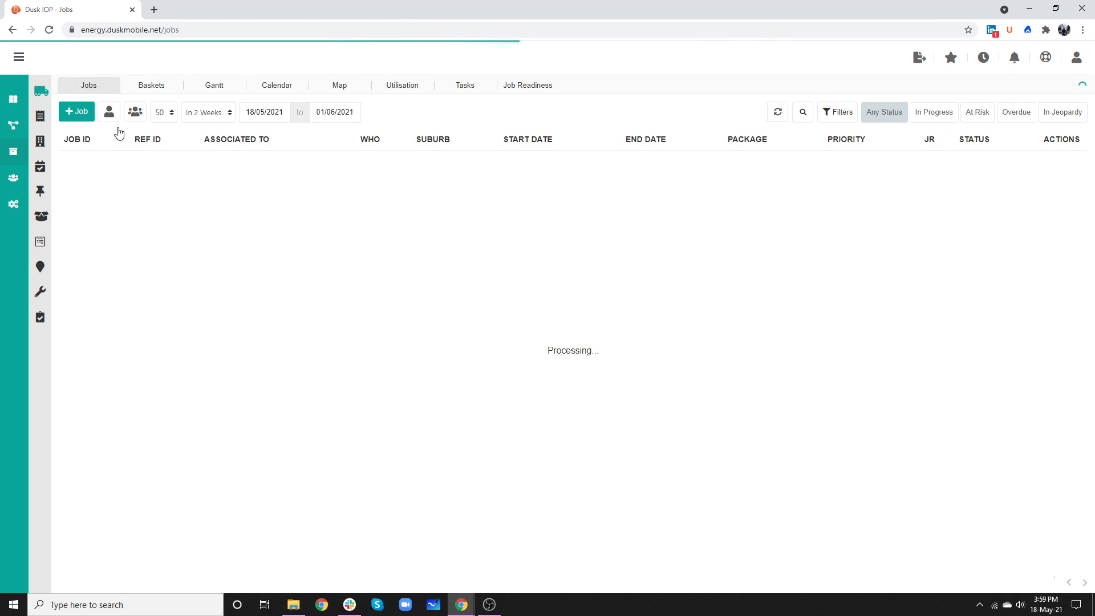
pyautogui.click(78, 112)
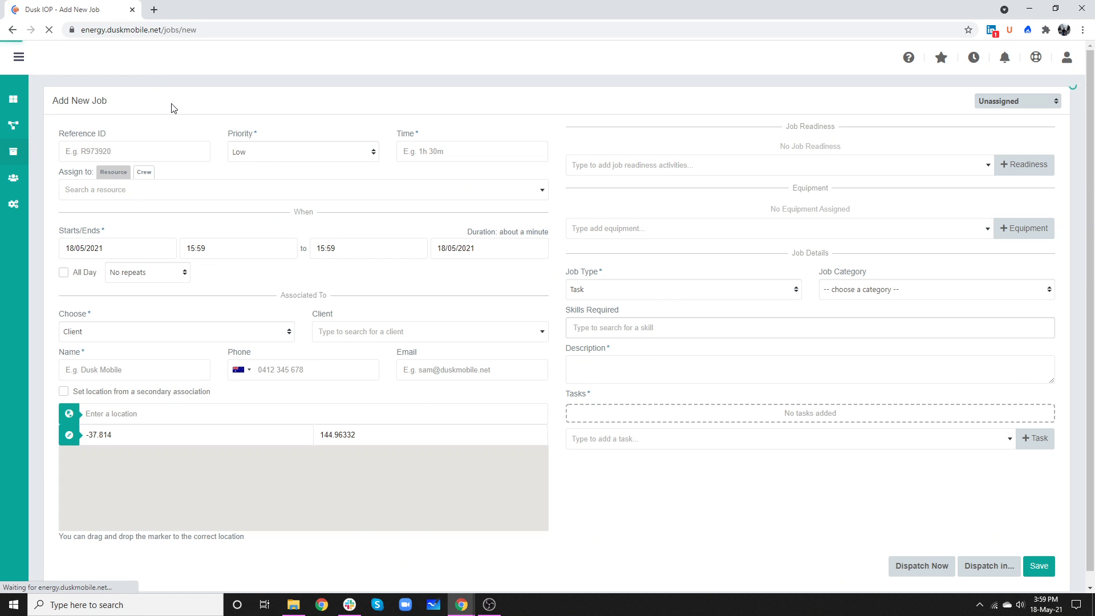
# Step: Associate the new job with Assets and select Deepdene zone substation transformer No.1 as the asset
pyautogui.click(94, 335)
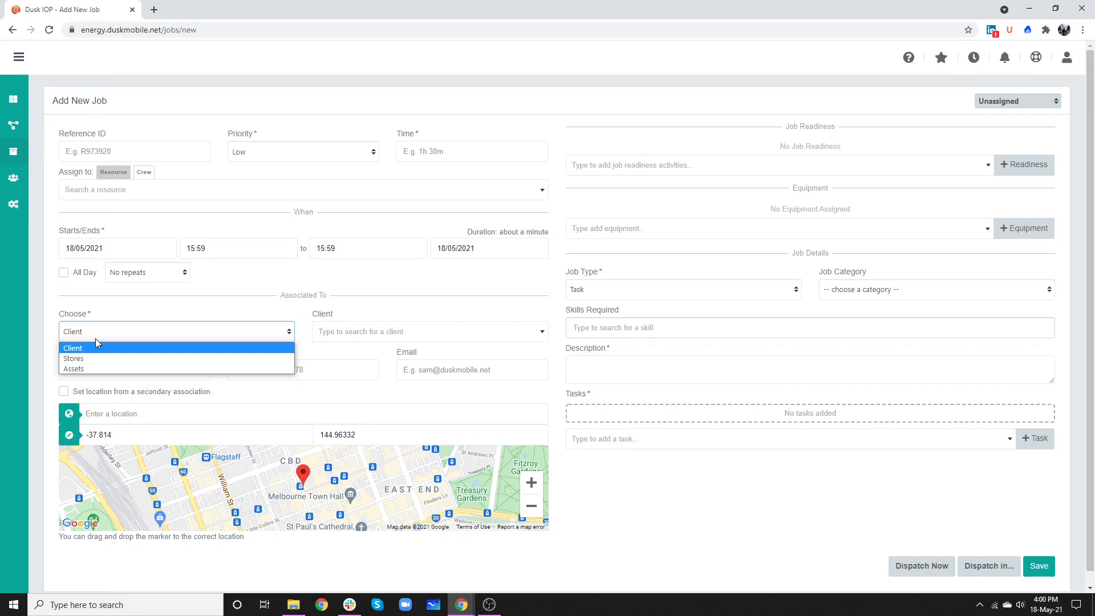
pyautogui.click(91, 370)
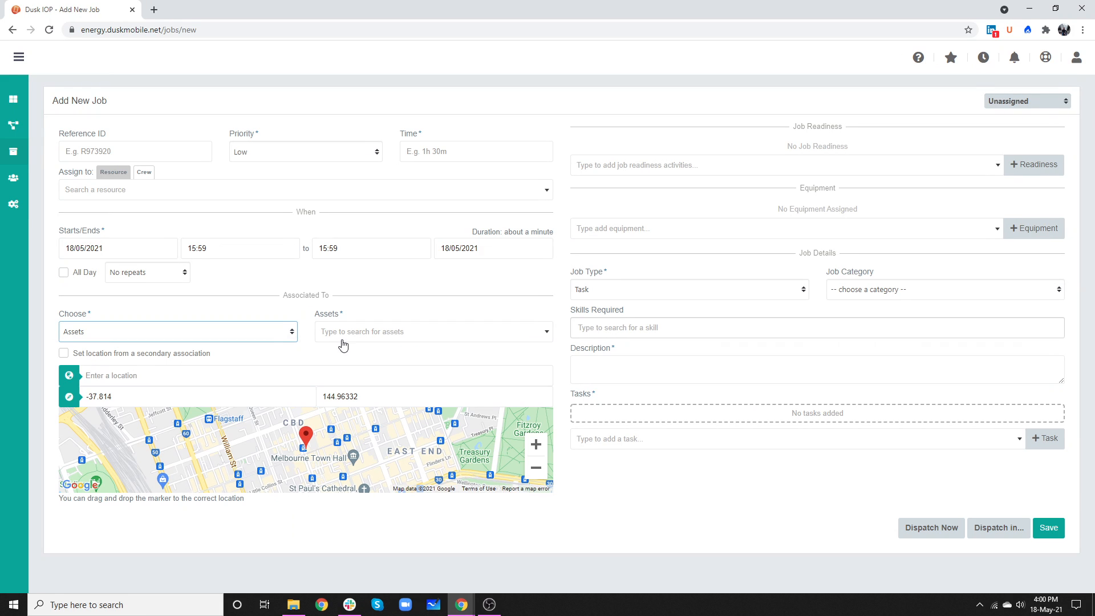
pyautogui.click(370, 337)
pyautogui.click(378, 358)
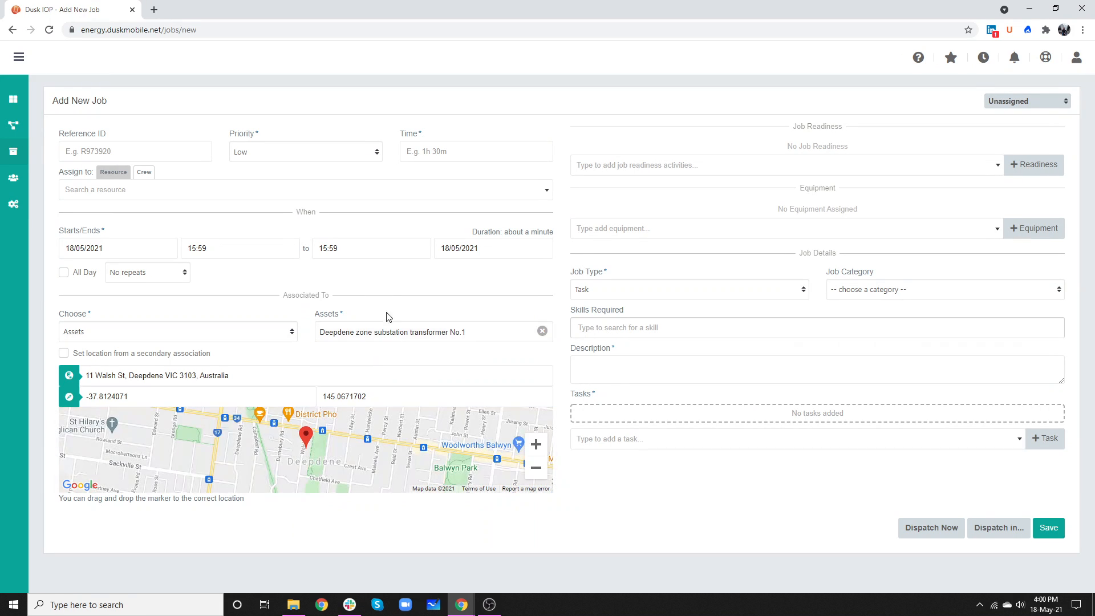